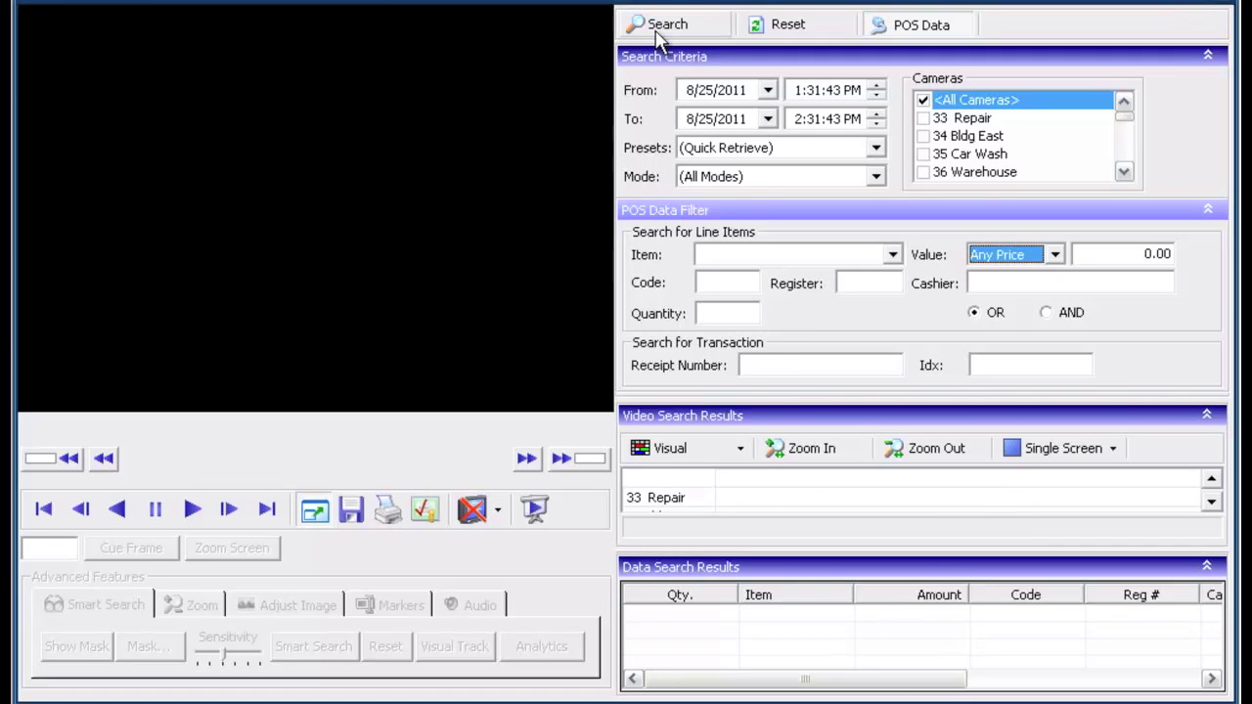
Search footage and POS data from all cameras for 1:31:43 PM to 2:31:43 PM on 8/25/2011, and open the Skoal LC Straight line item's video.
click(798, 90)
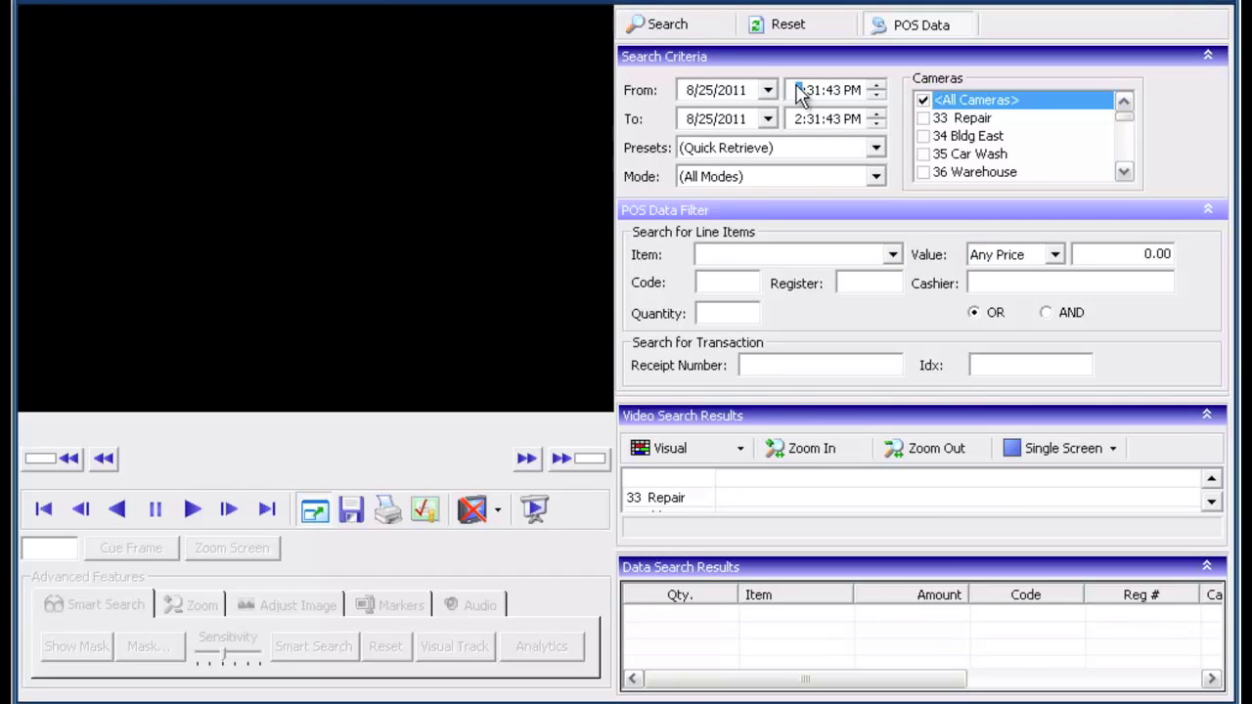
click(694, 30)
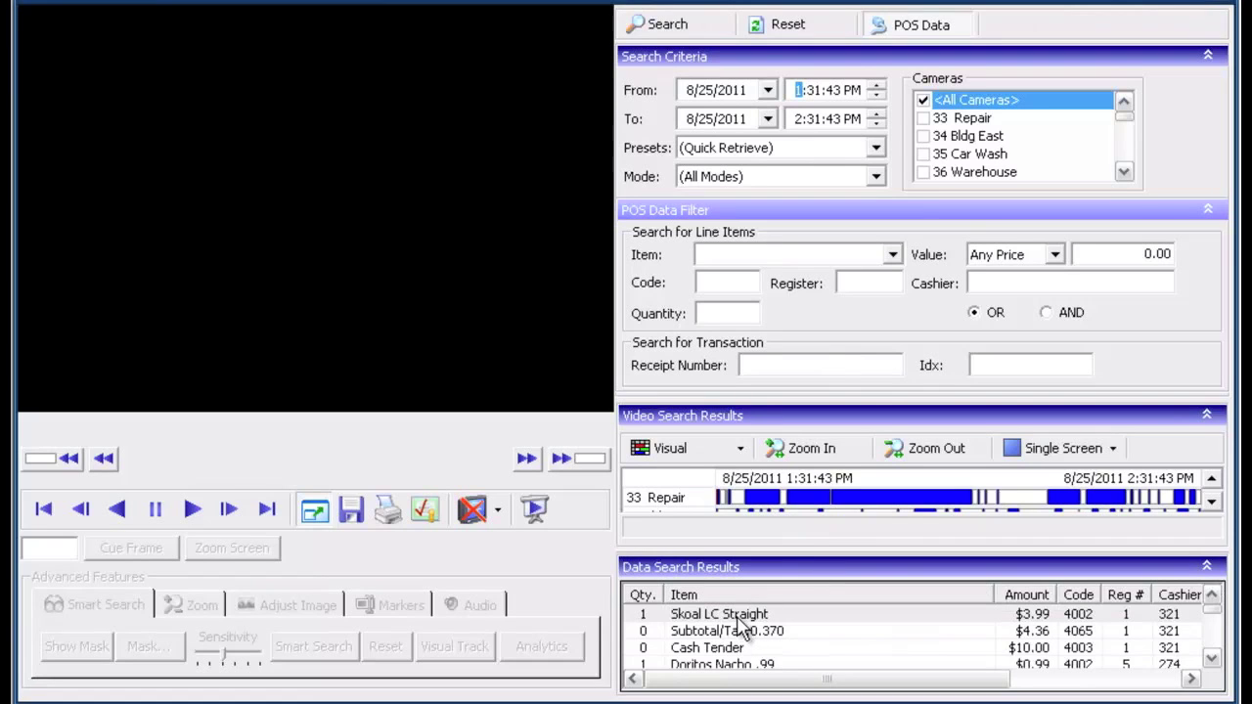
click(732, 615)
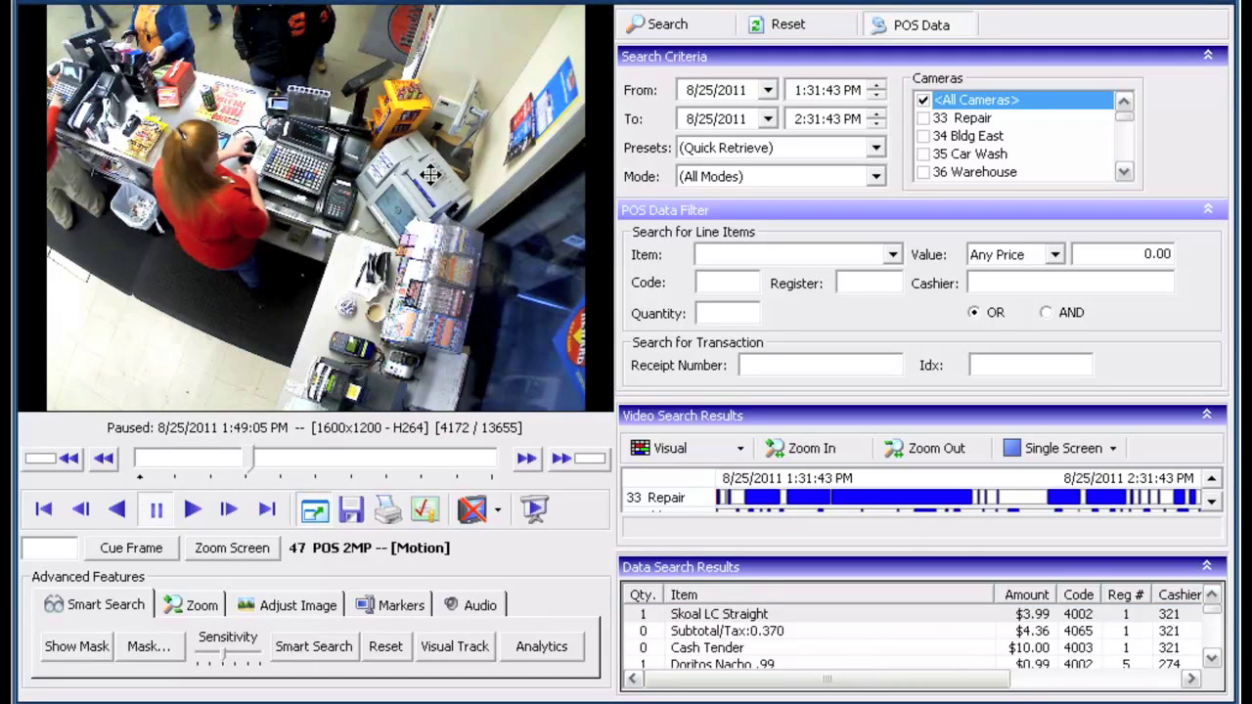
Enable the on-screen display of POS data over the video, play a short stretch of the footage, and pause it.
click(473, 511)
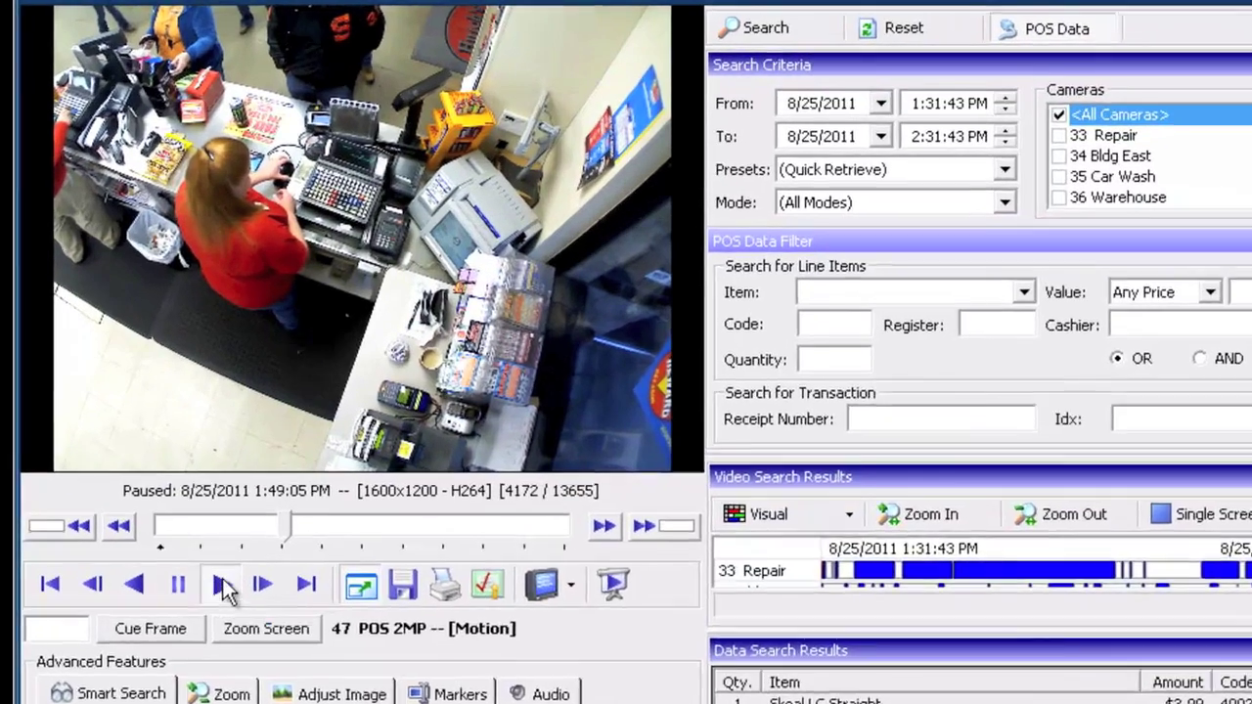
click(223, 587)
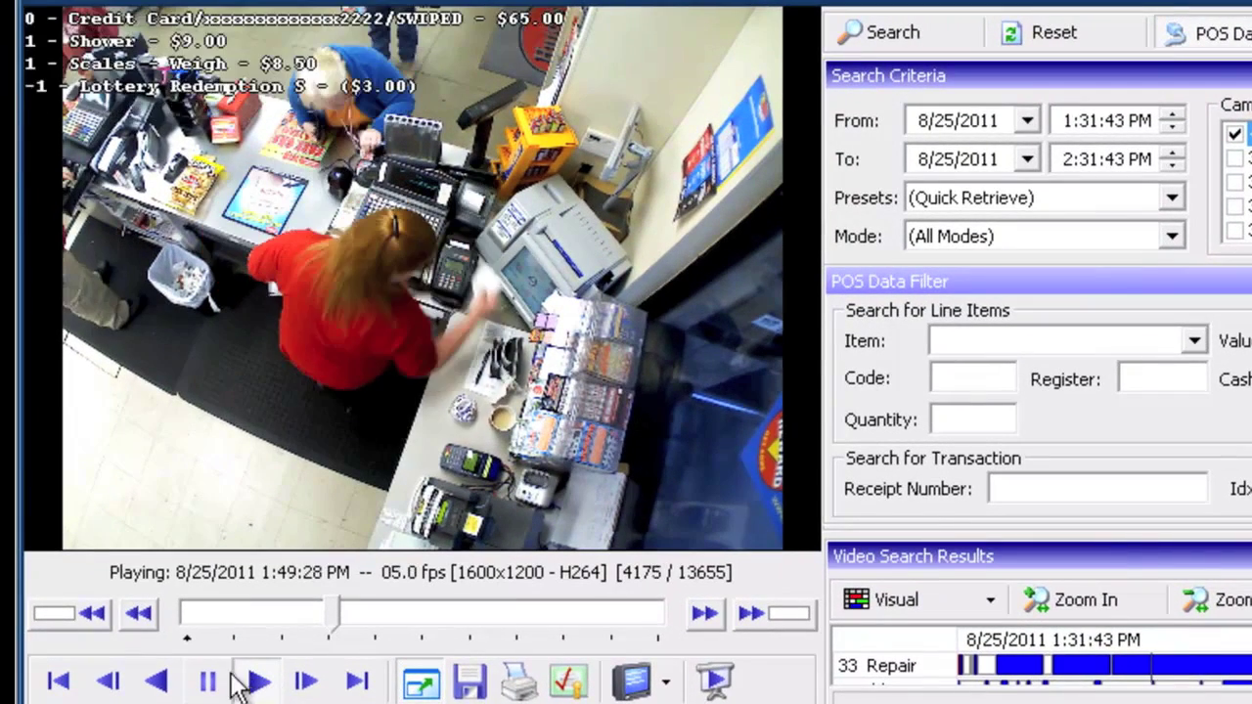
click(184, 585)
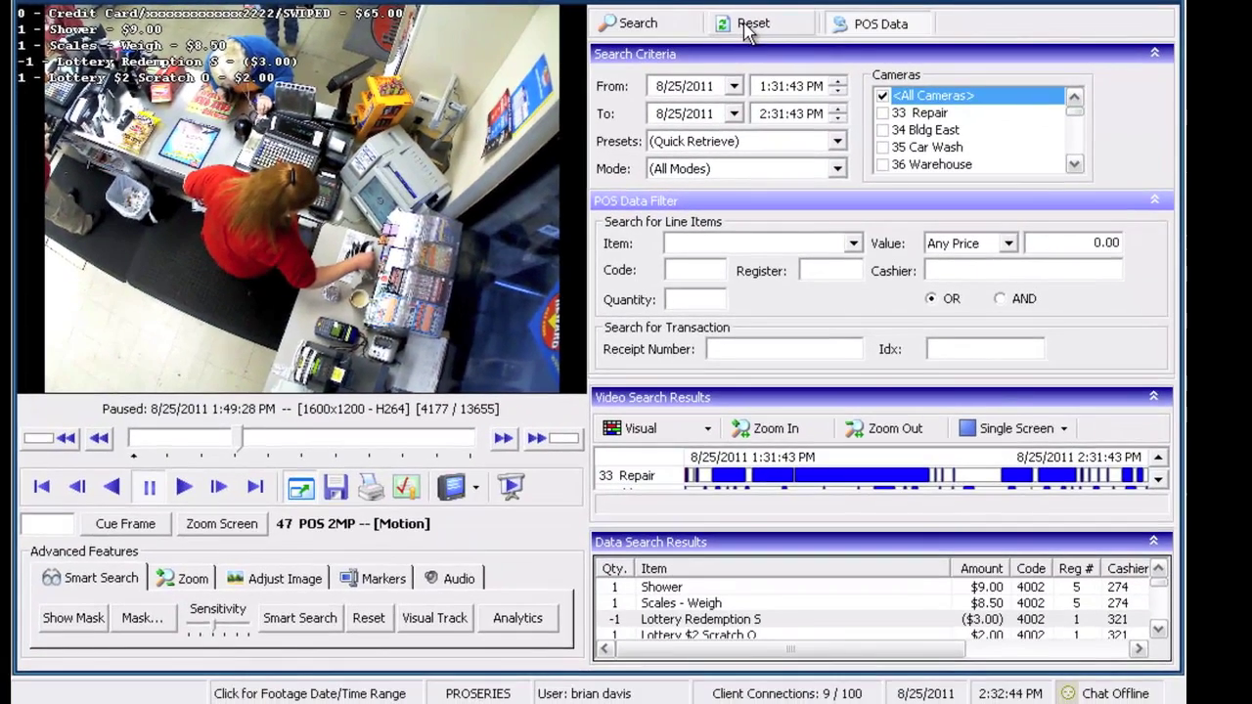
Reset the search and filter the POS line items by item "refund" and cashier 242.
click(780, 27)
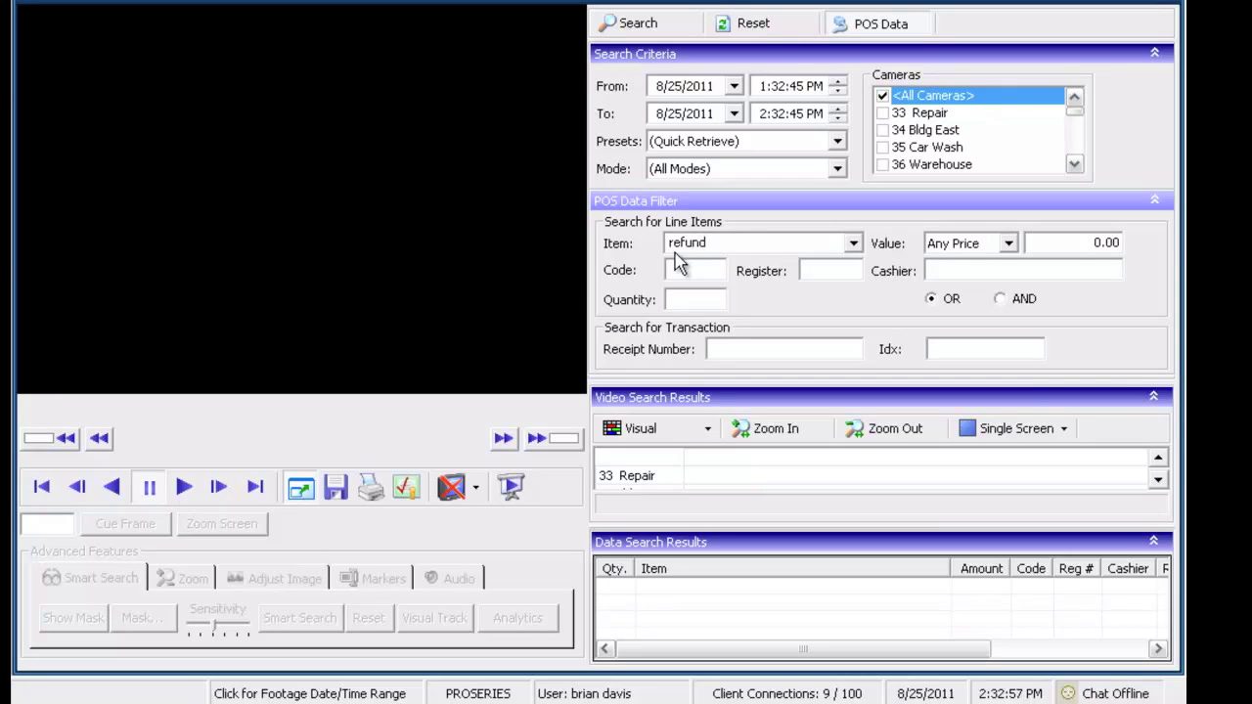
click(929, 272)
Set the search period to the Last 8 Hours preset and run the search.
click(746, 171)
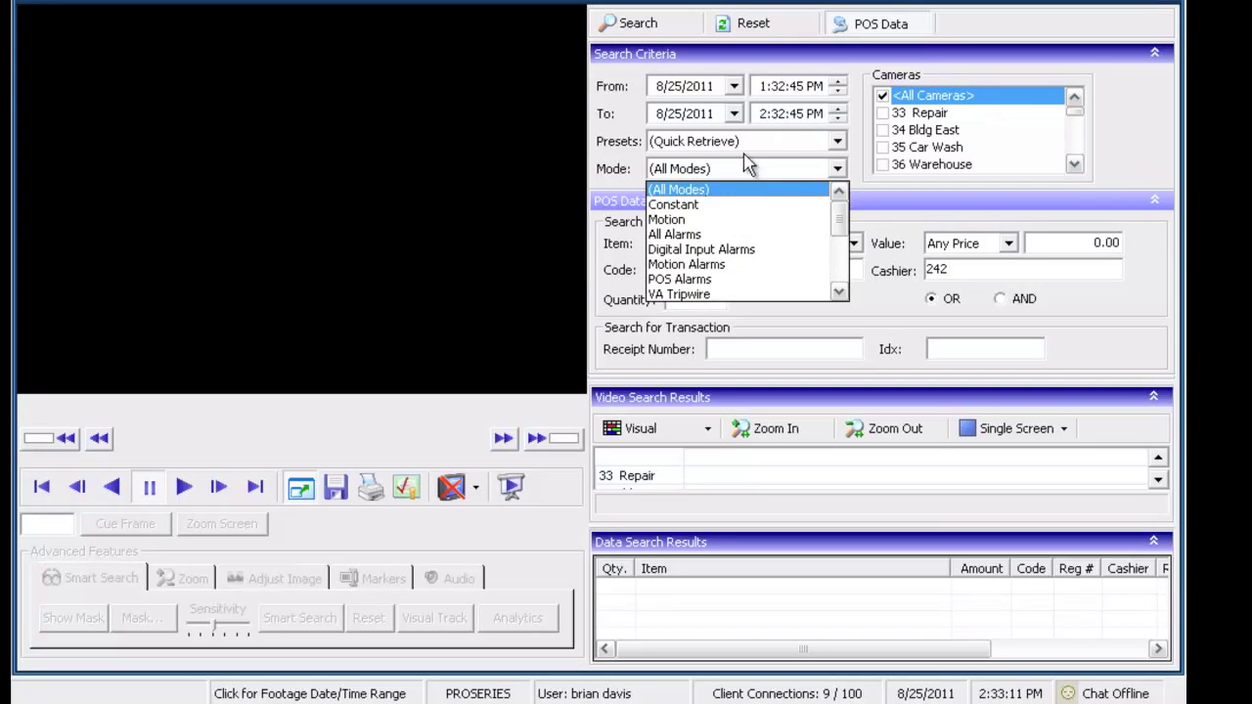
click(745, 142)
click(745, 142)
scroll(839, 216, down, 1)
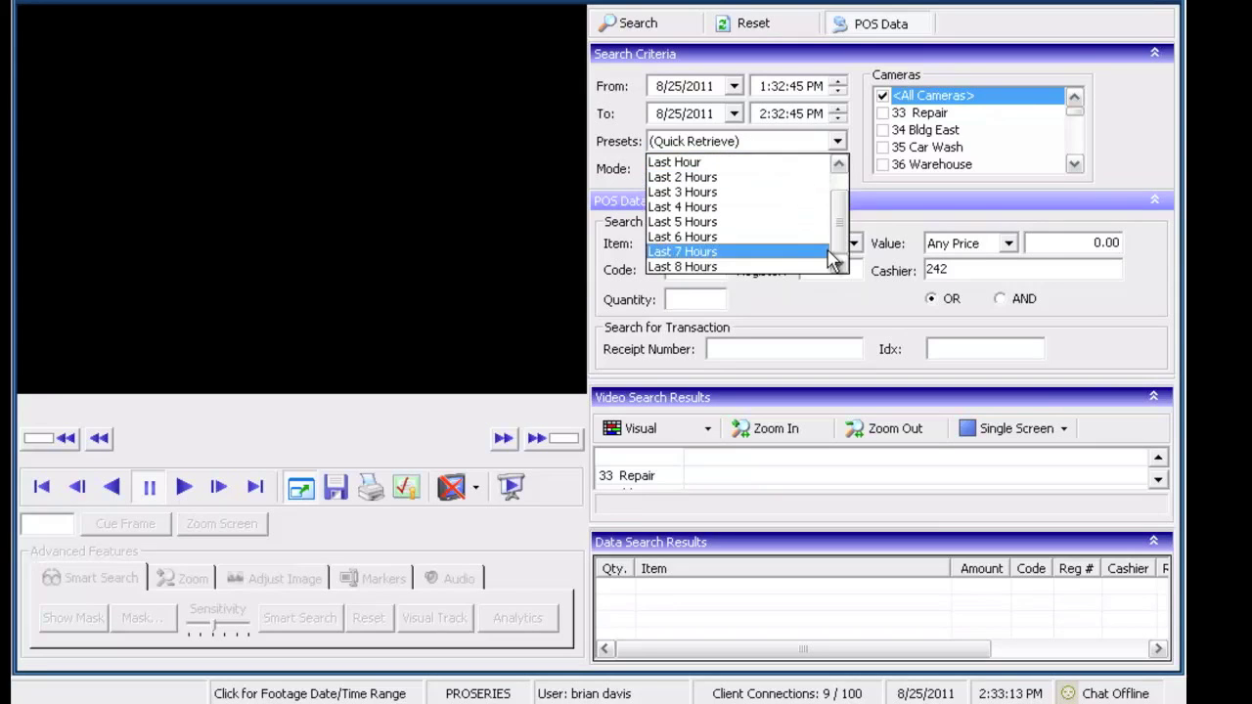
click(774, 267)
click(658, 29)
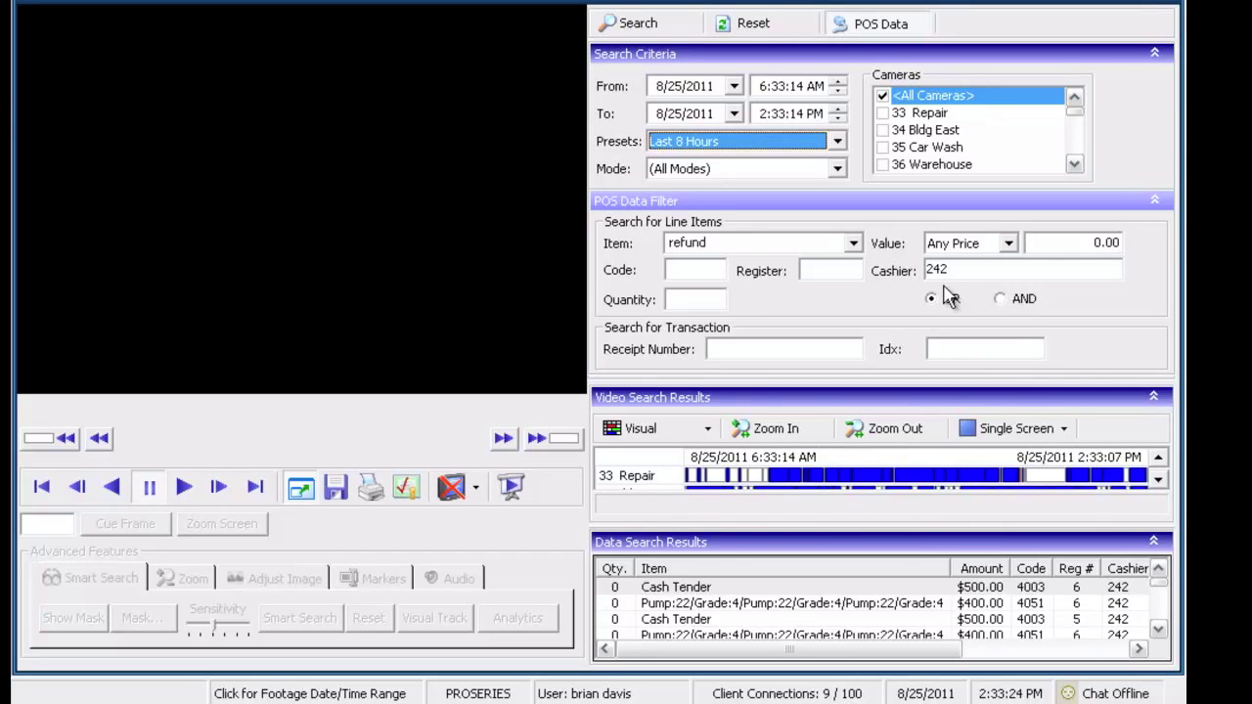
Combine the item and cashier filters with AND and run the search again.
click(1002, 299)
click(657, 25)
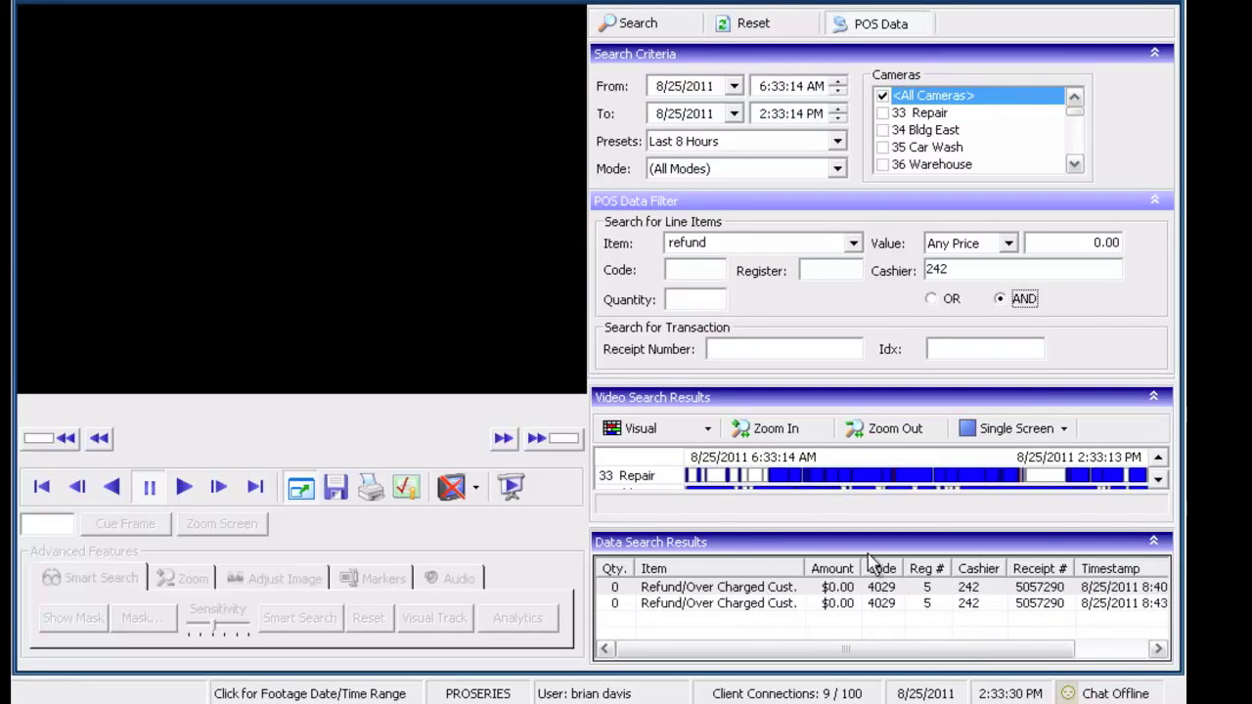
Open the first refund result's video and play a short stretch with the on-screen POS display enabled.
double_click(714, 588)
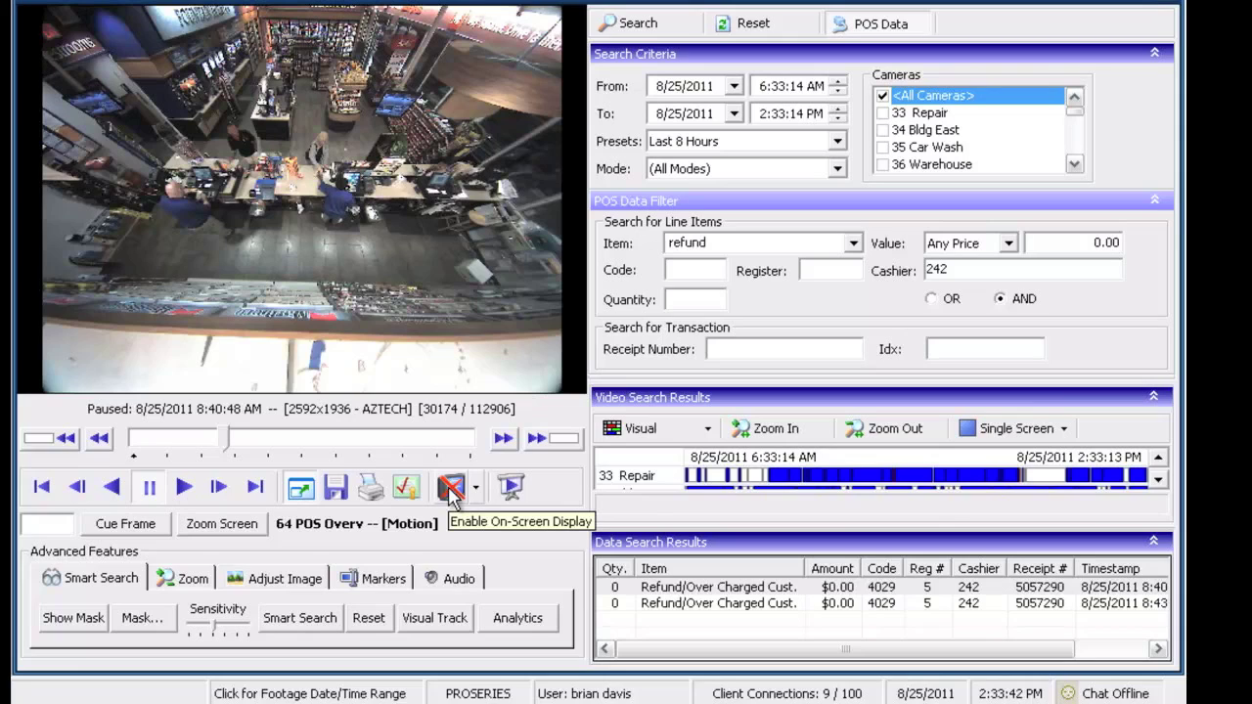
click(451, 494)
click(184, 489)
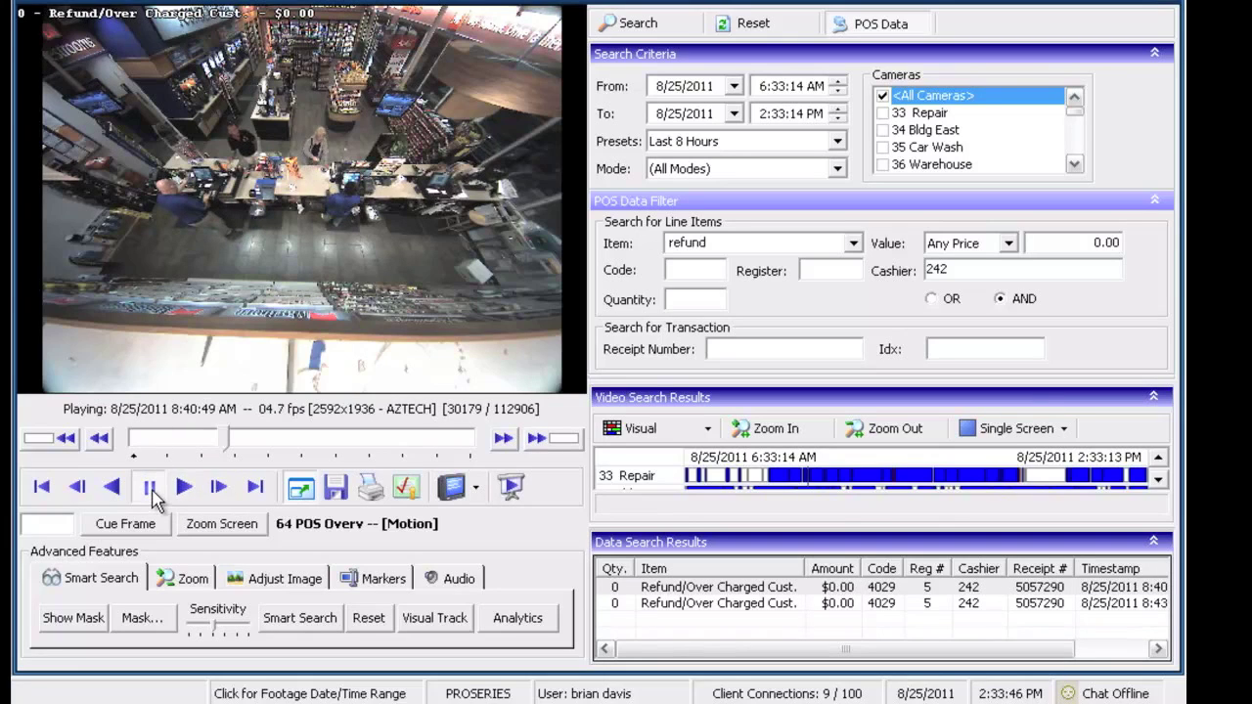
click(151, 495)
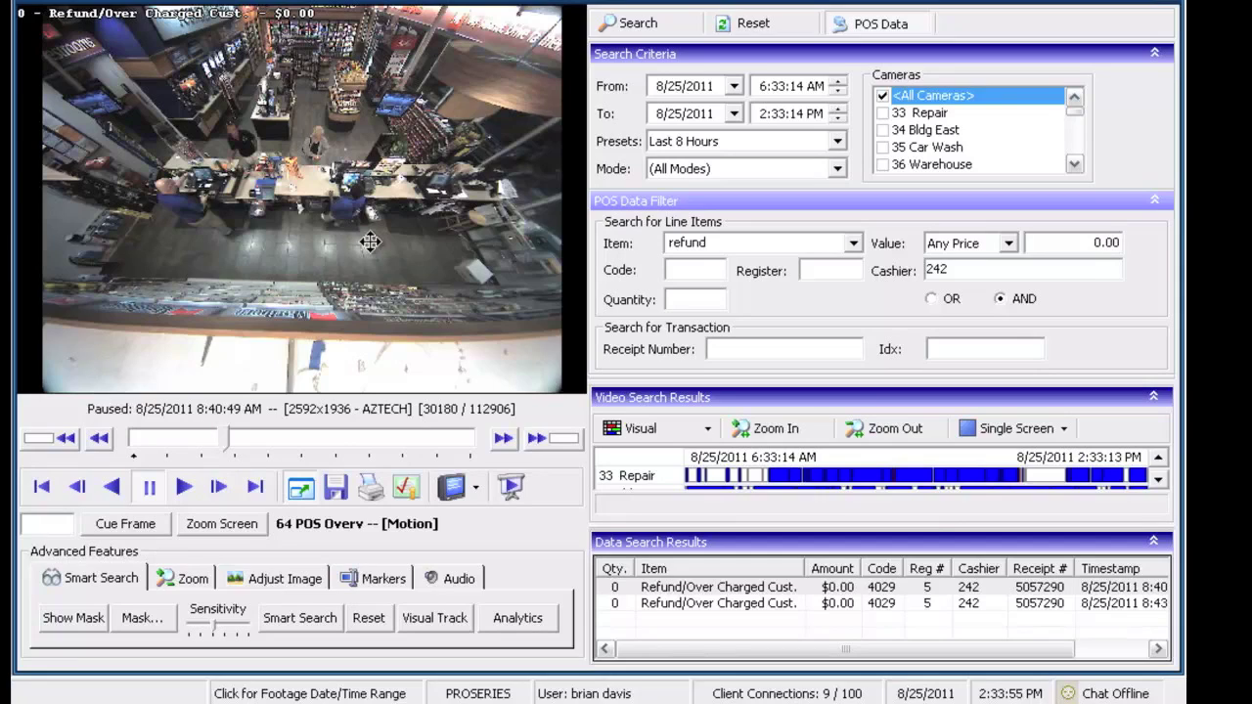
Choose the Custom Search preset and open the saved Refund search for editing.
click(672, 148)
scroll(724, 195, up, 1)
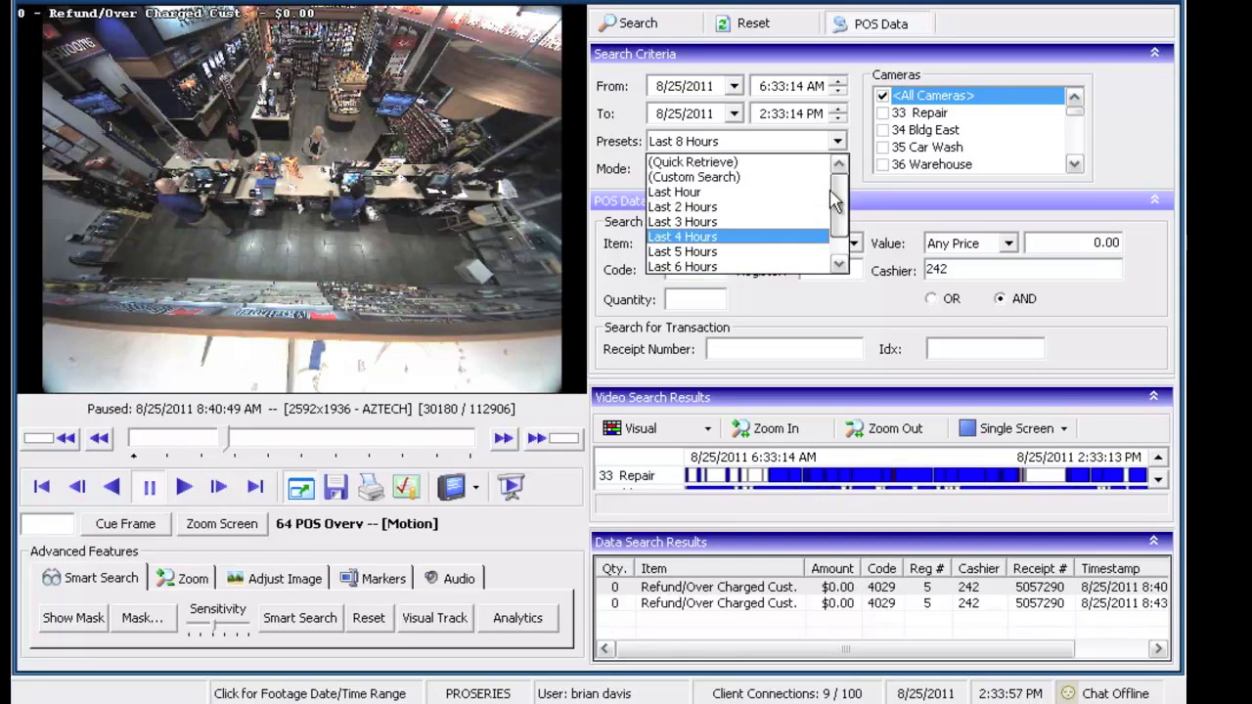
click(753, 176)
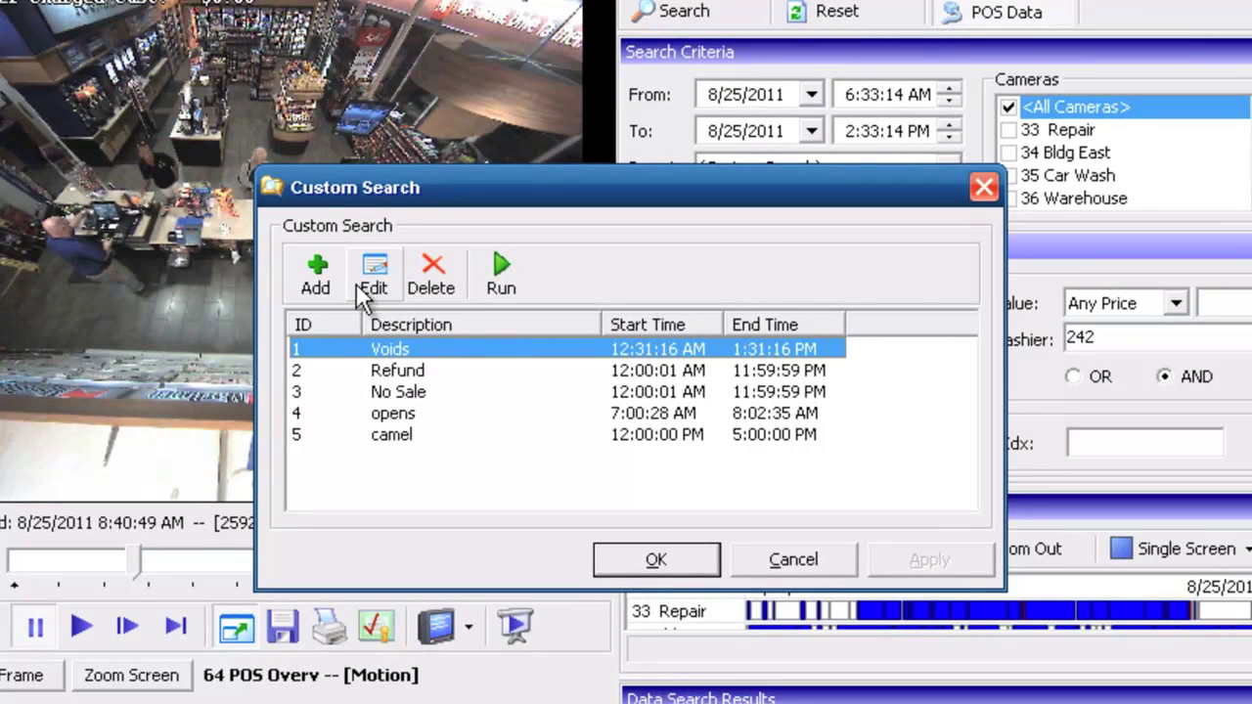
click(397, 372)
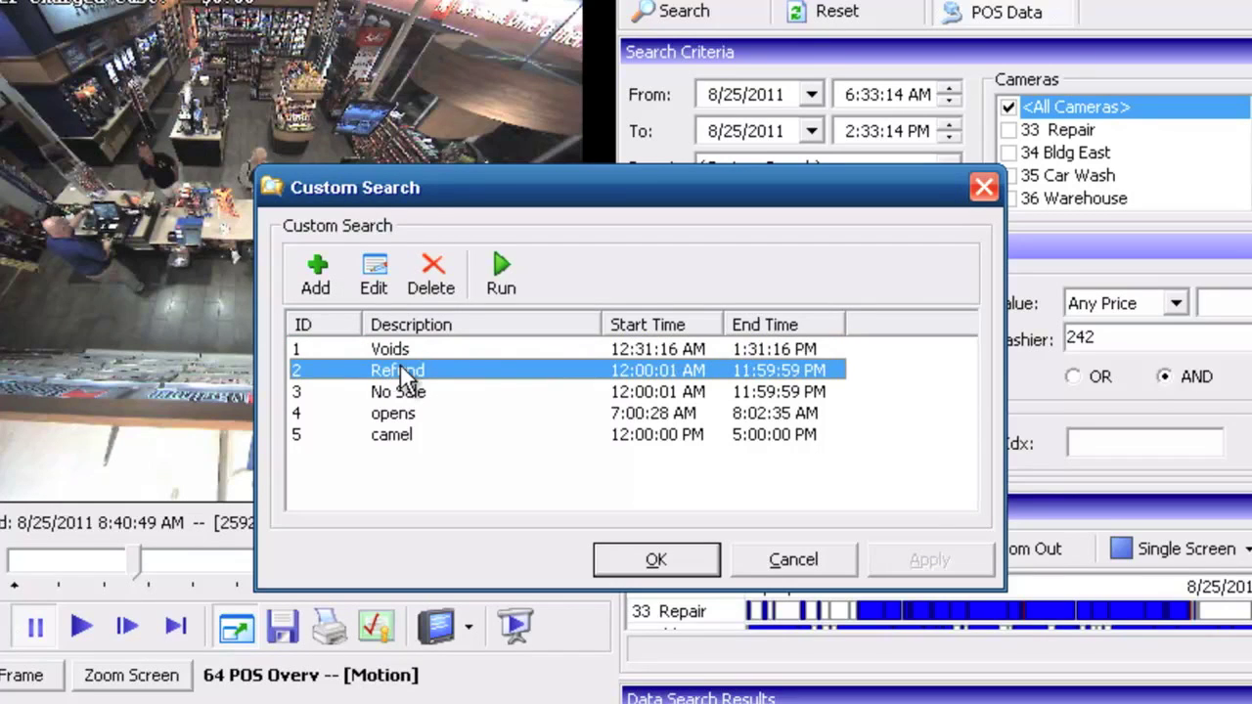
click(373, 278)
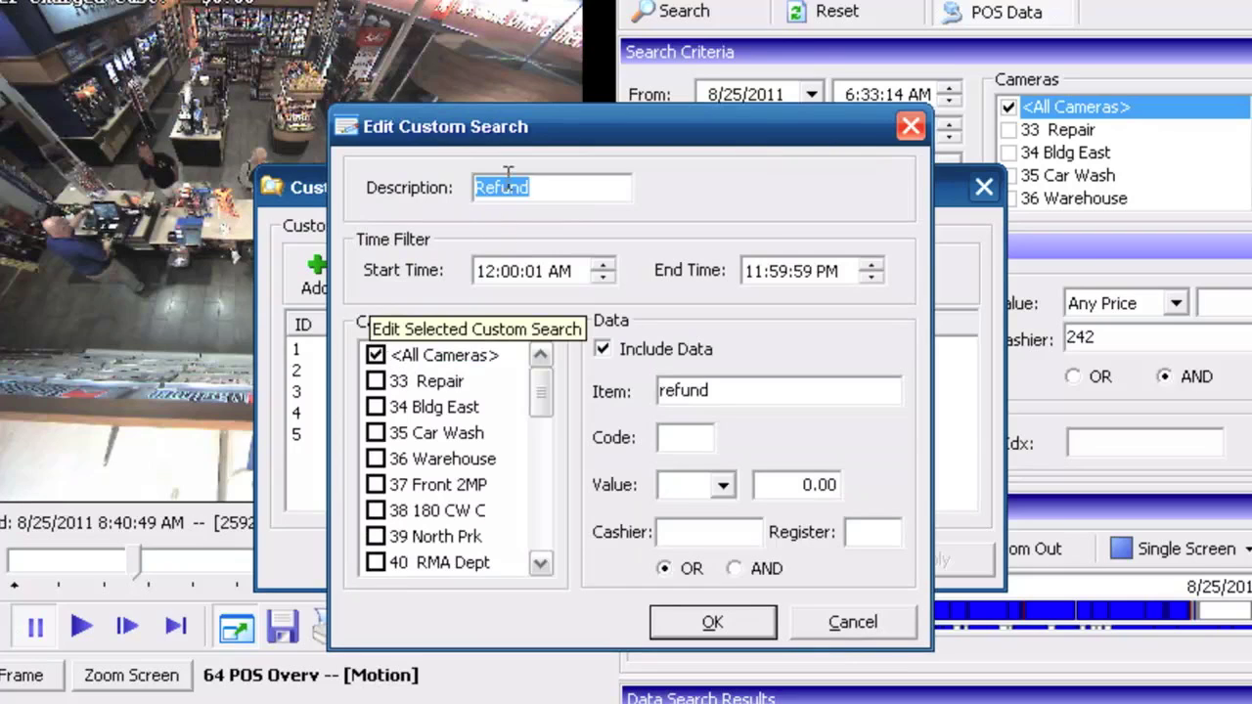
Examine the Refund search's description, start time, Include Data option and item filter, and accept its settings.
click(548, 190)
click(600, 267)
click(605, 279)
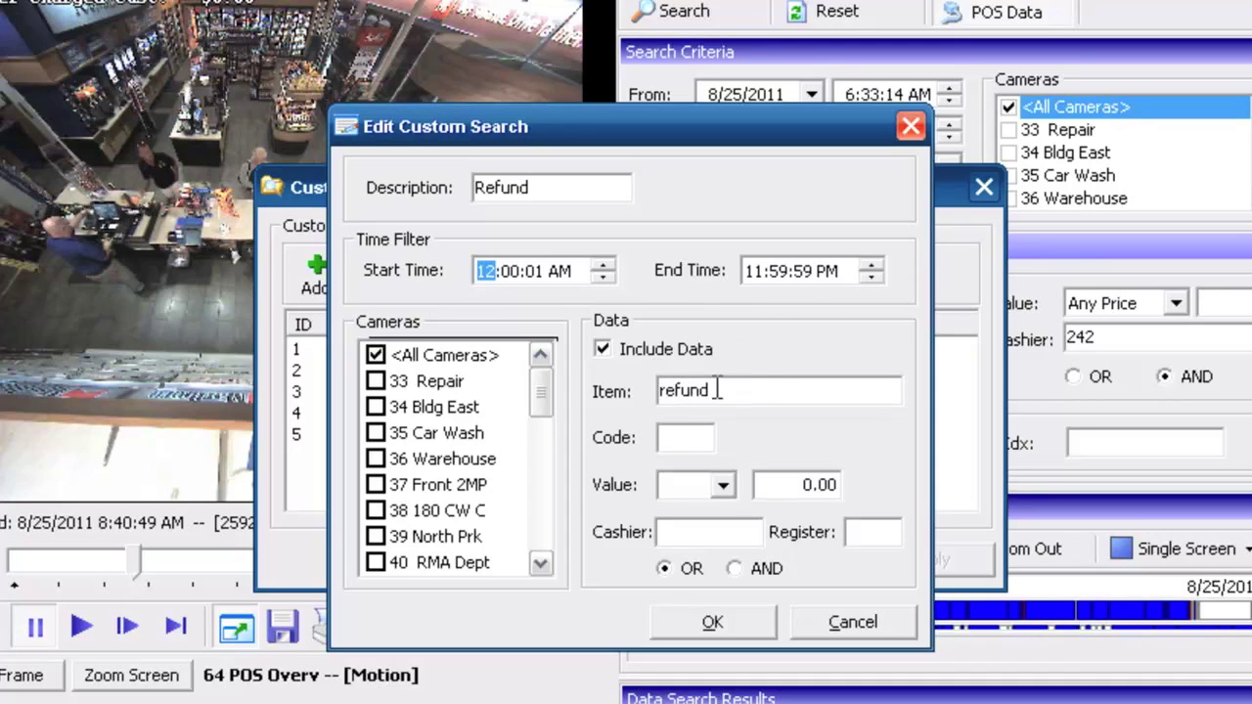
click(604, 350)
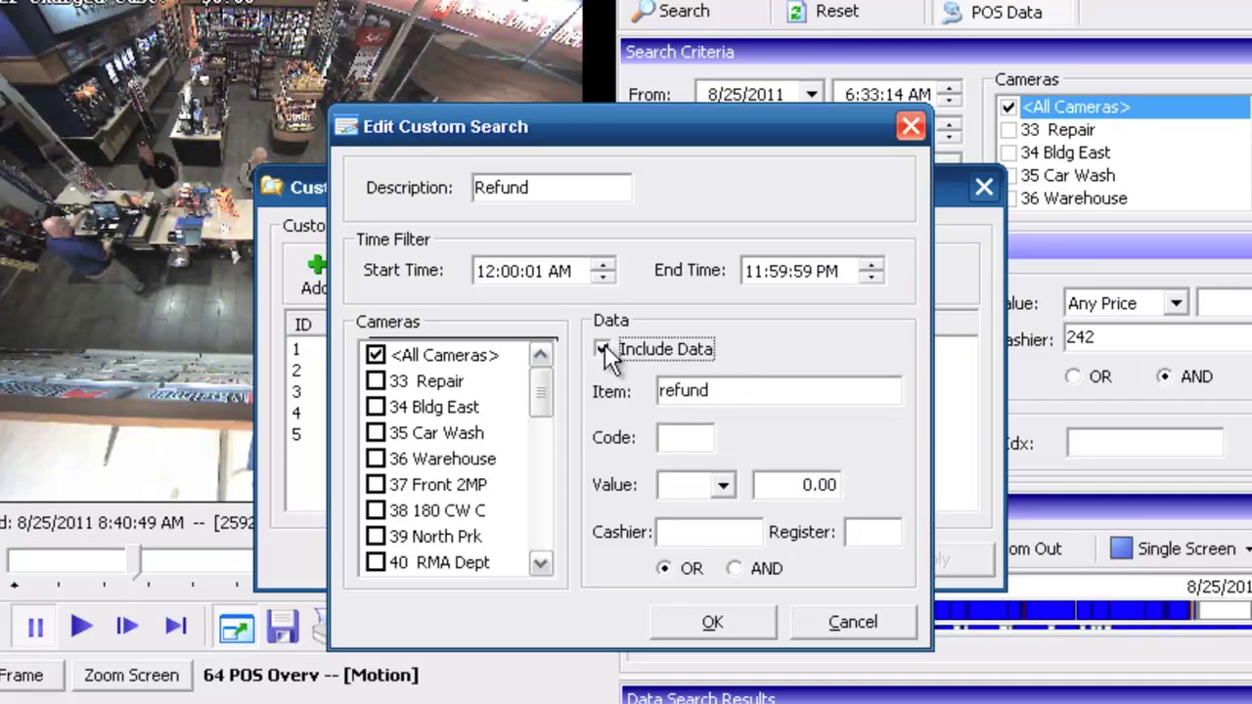
double_click(721, 392)
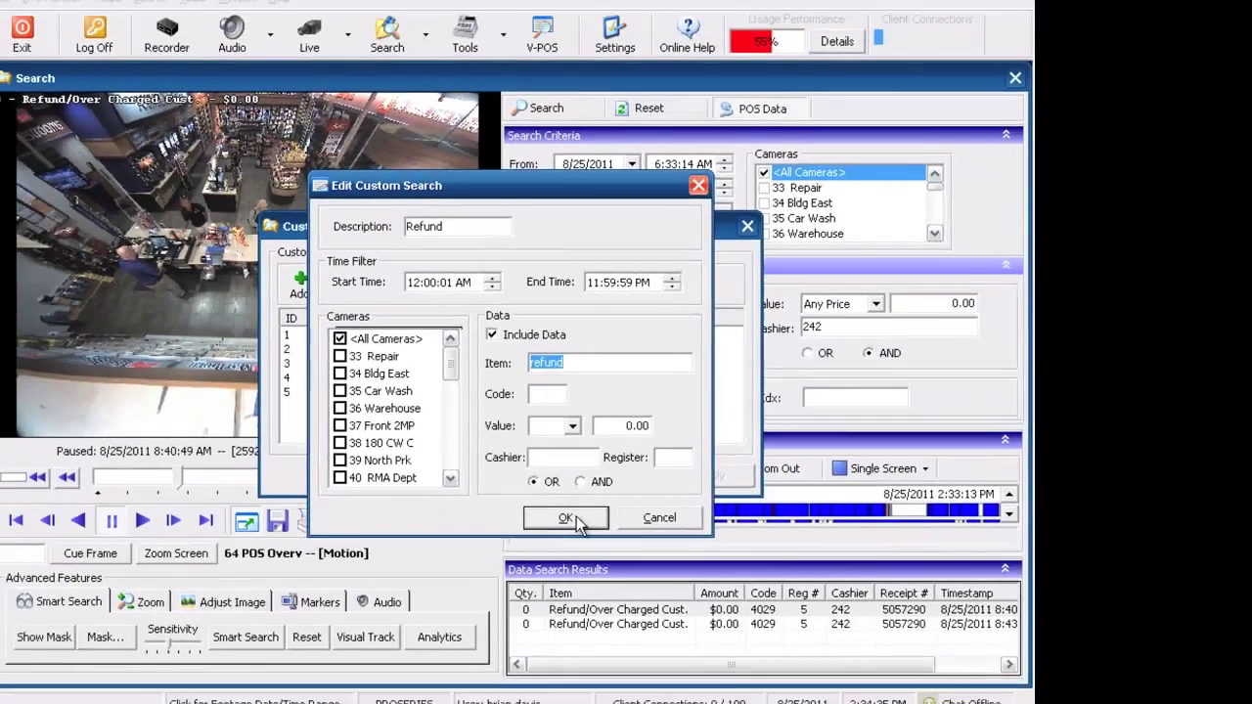
click(712, 622)
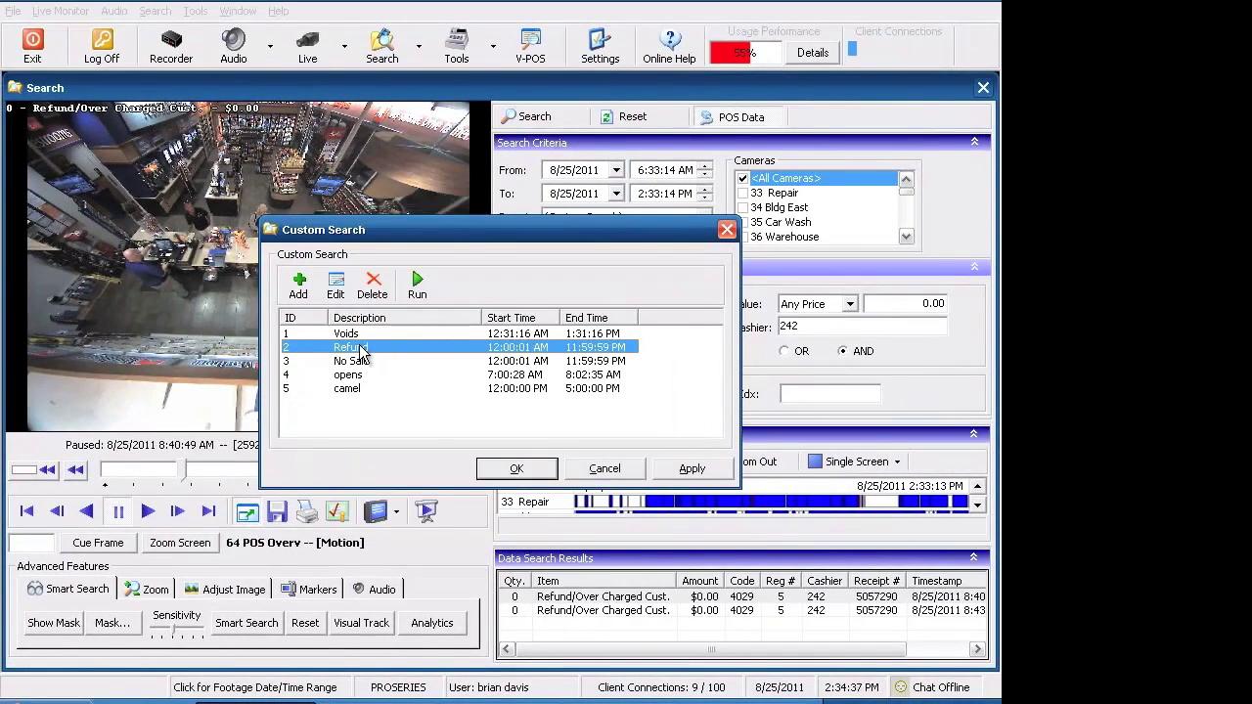
Run the Refund custom search, saving its changes, and open the video for the first refund result.
click(417, 284)
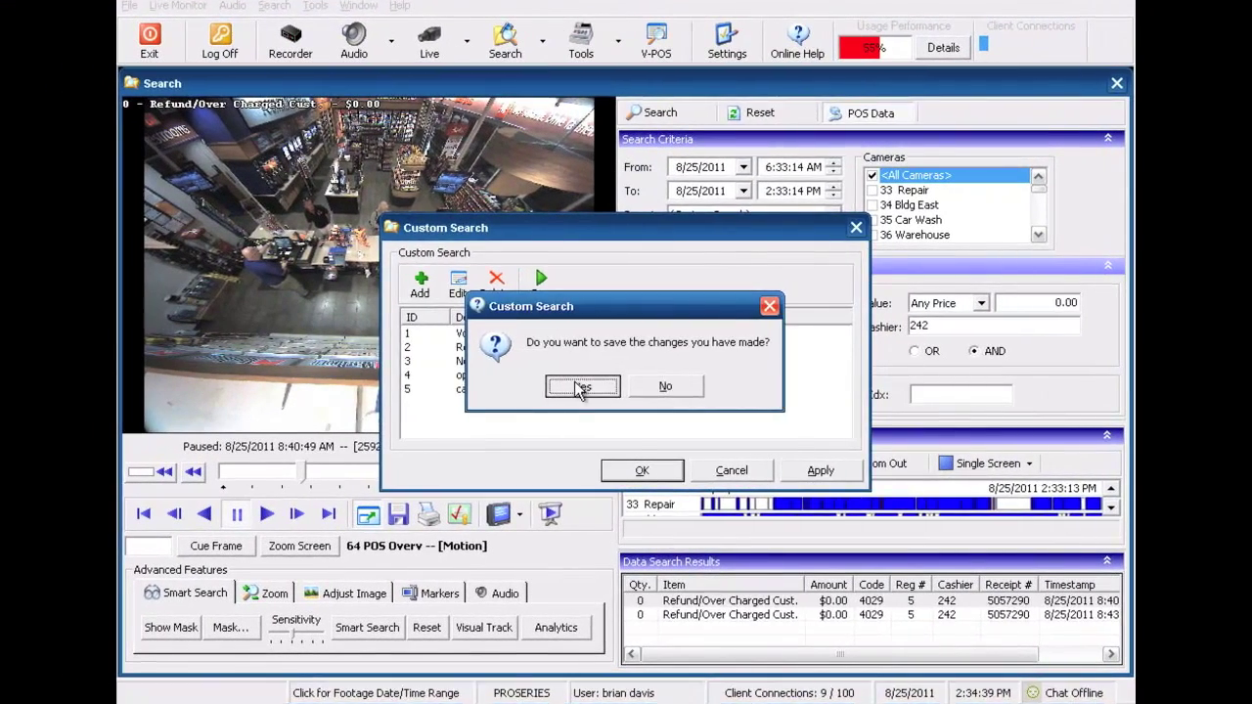
click(549, 387)
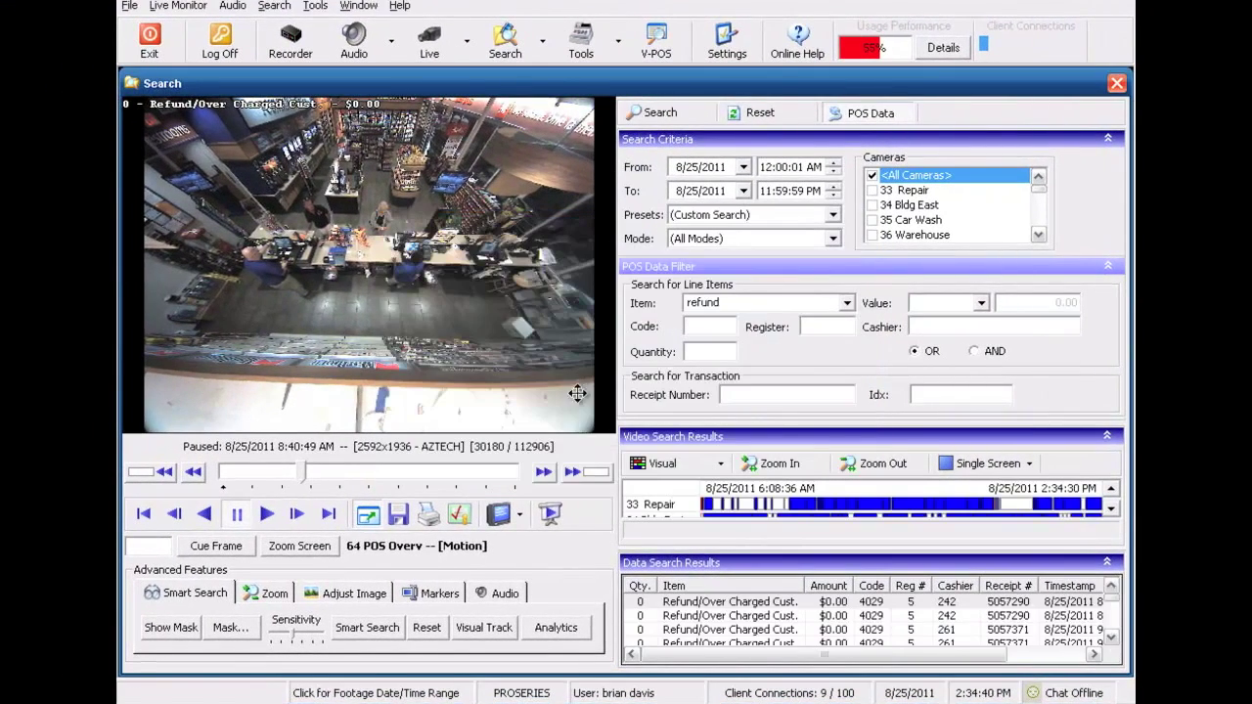
click(732, 601)
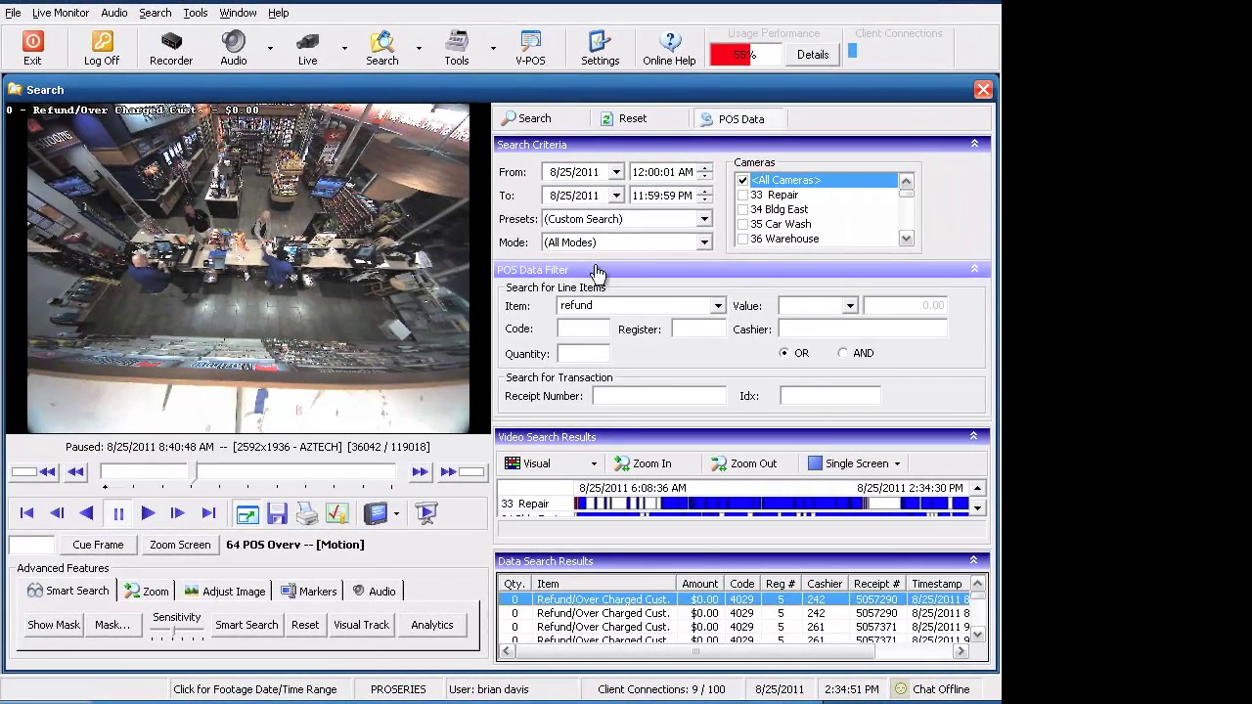
Choose the Custom Search preset again and run the saved Voids search.
click(602, 220)
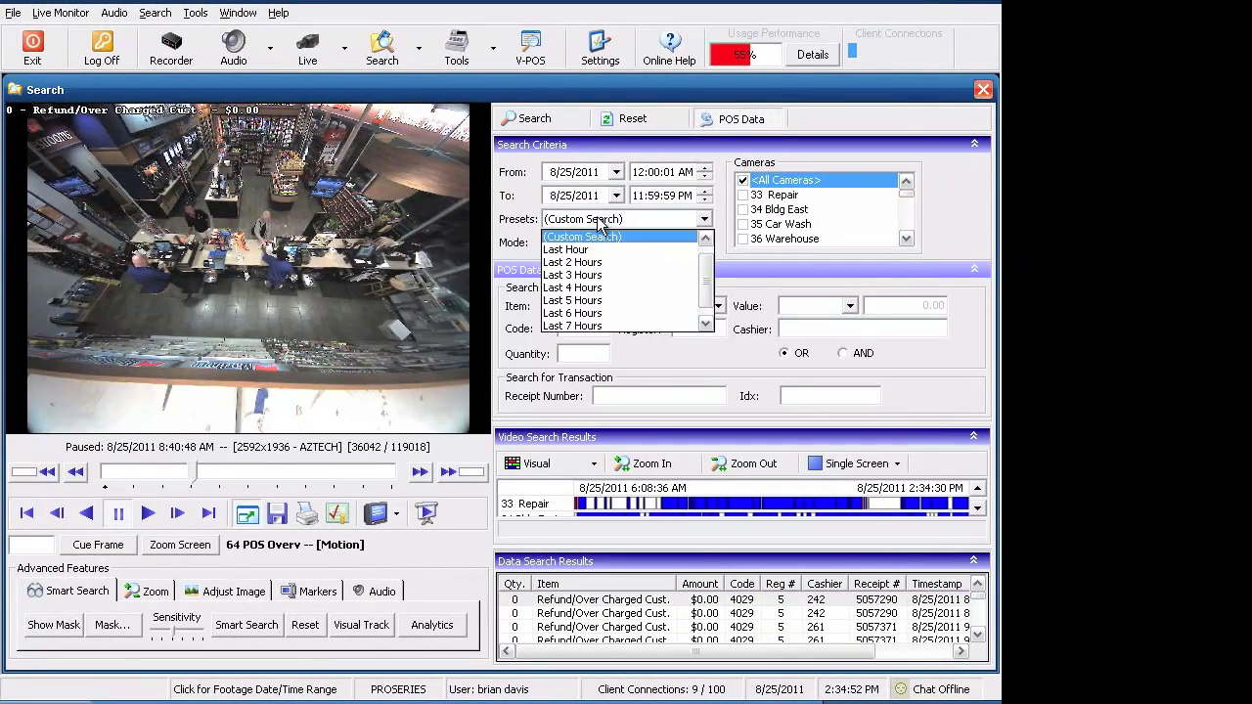
click(585, 233)
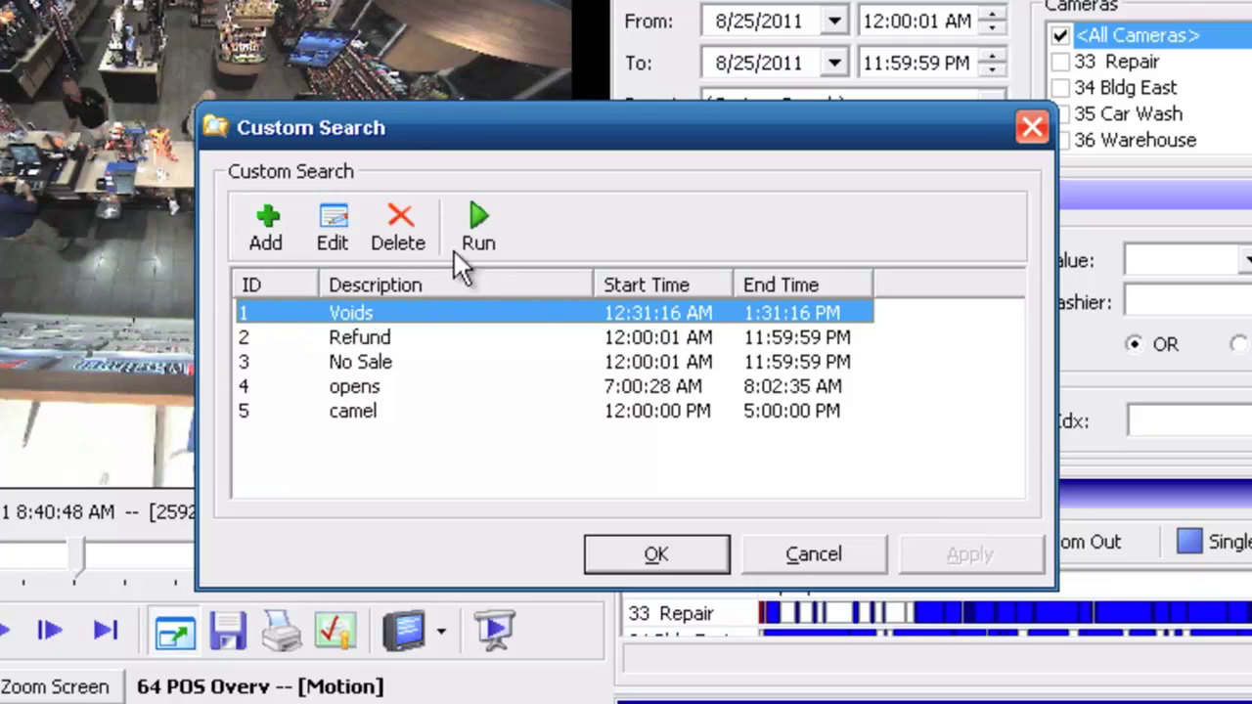
click(478, 224)
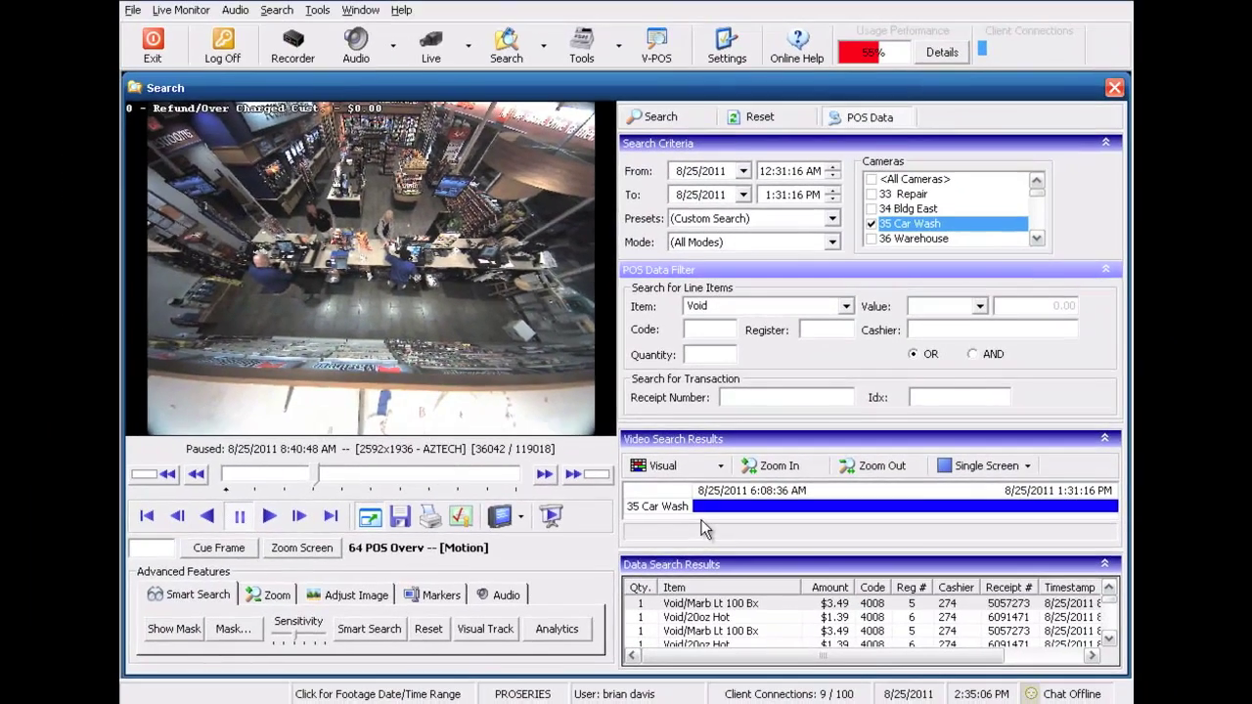